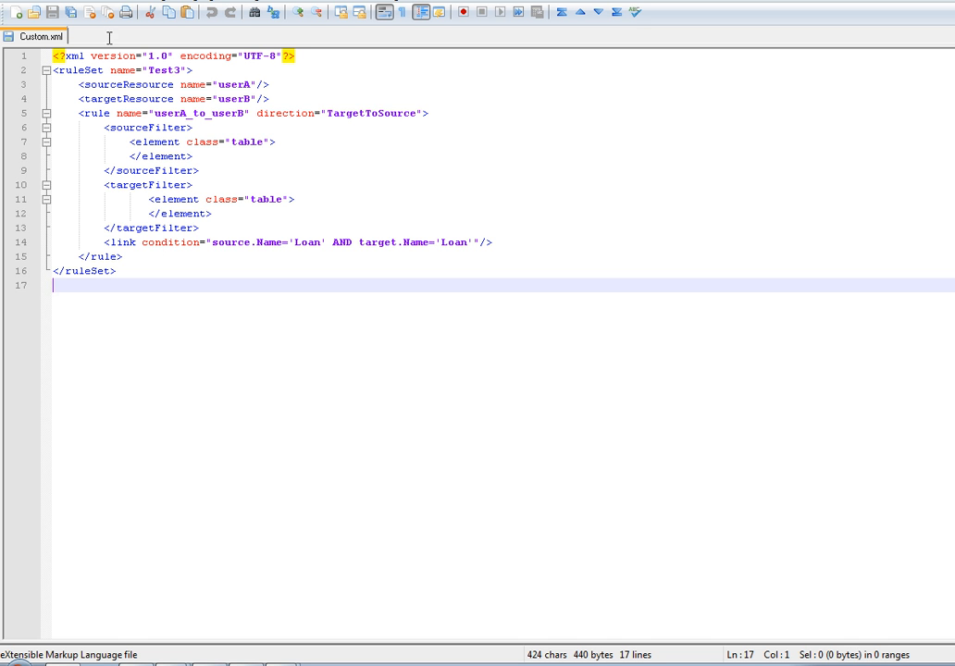
# Examine the ruleSet name and the source and target resource definitions in Custom.xml.
pyautogui.click(61, 69)
pyautogui.moveTo(67, 69); pyautogui.dragTo(105, 70)
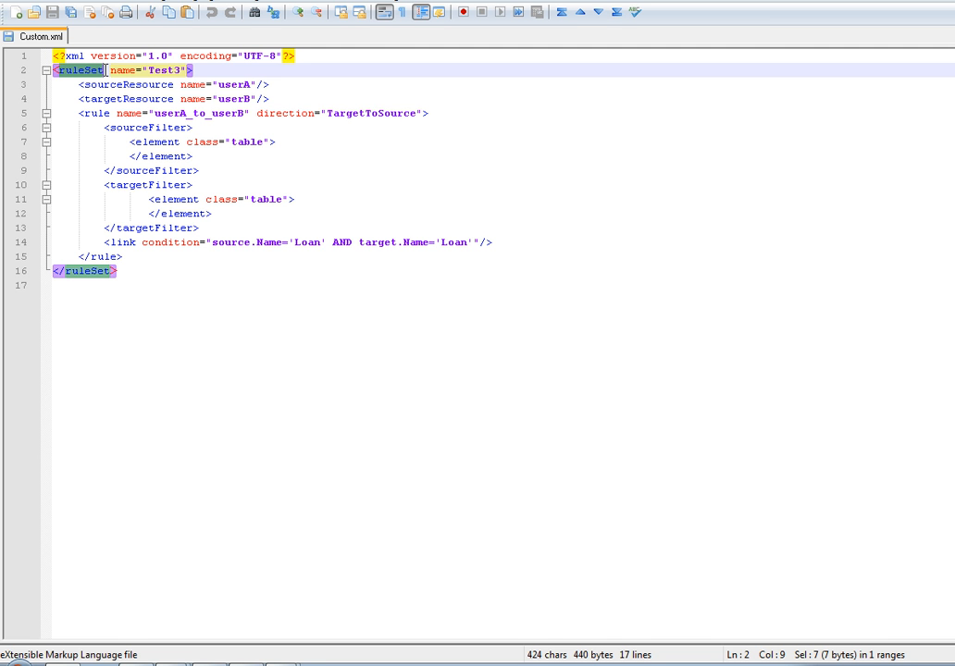
pyautogui.click(110, 70)
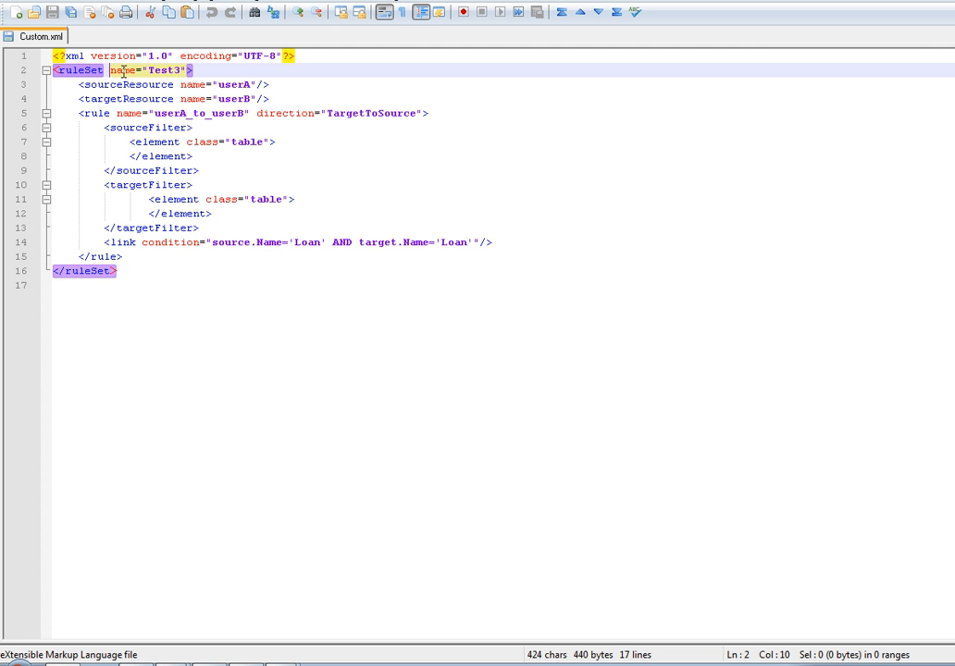
pyautogui.doubleClick(123, 72)
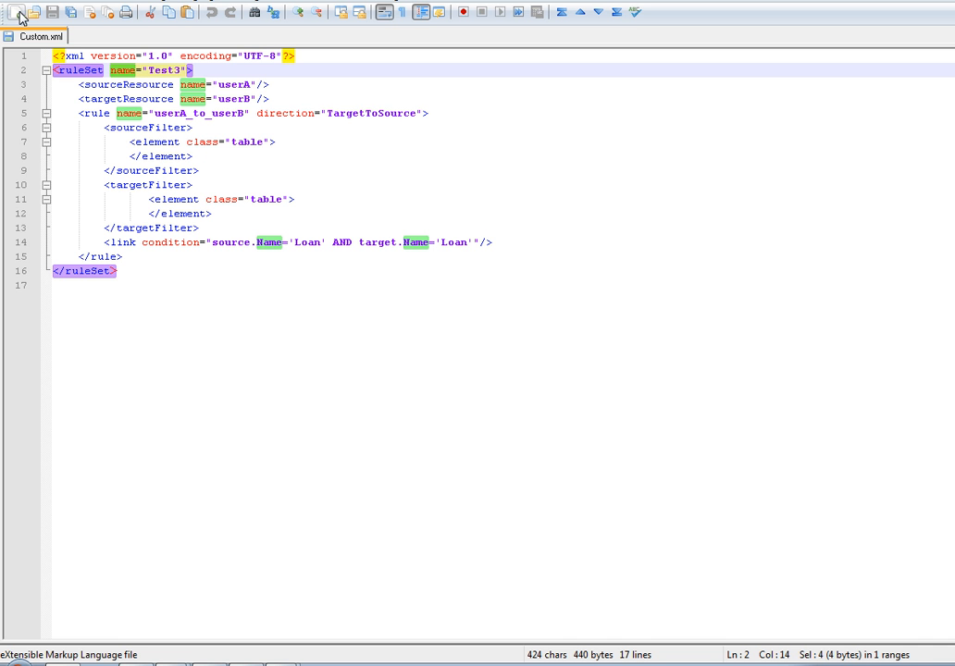
pyautogui.click(85, 84)
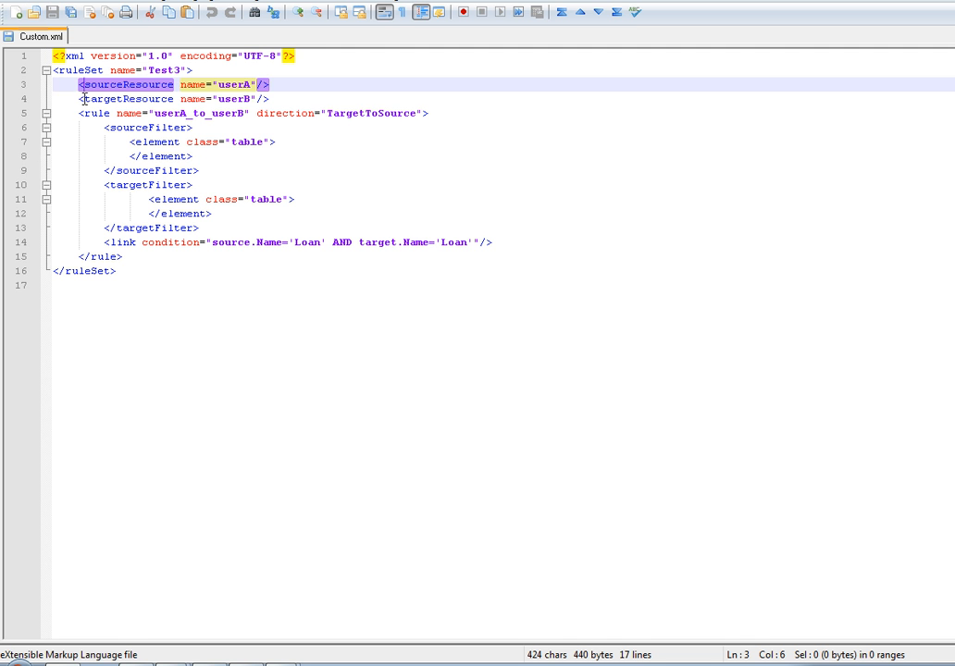
pyautogui.moveTo(85, 99); pyautogui.dragTo(179, 98)
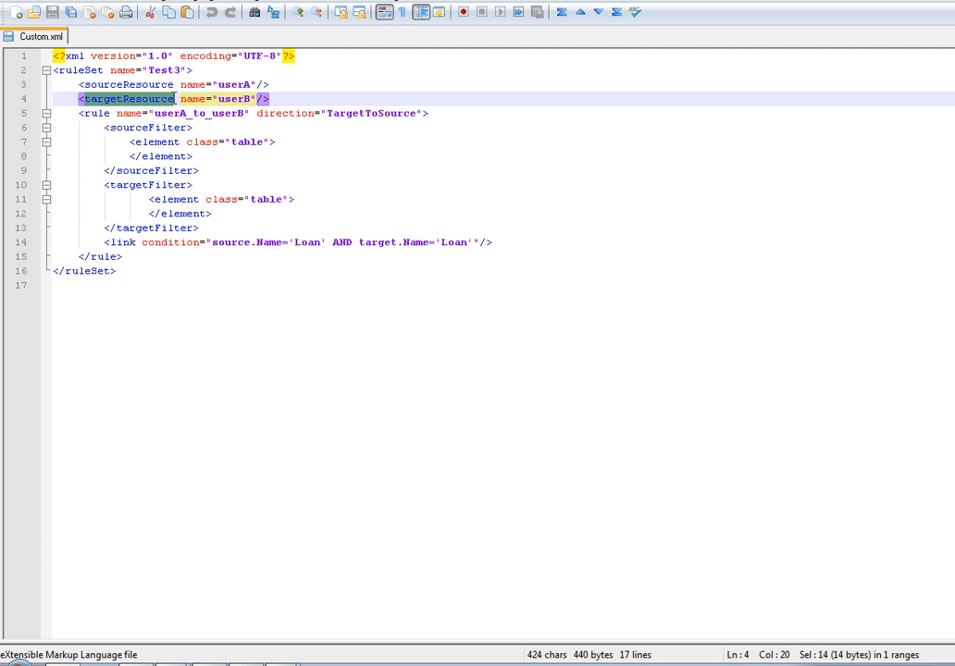
pyautogui.click(181, 98)
pyautogui.doubleClick(199, 99)
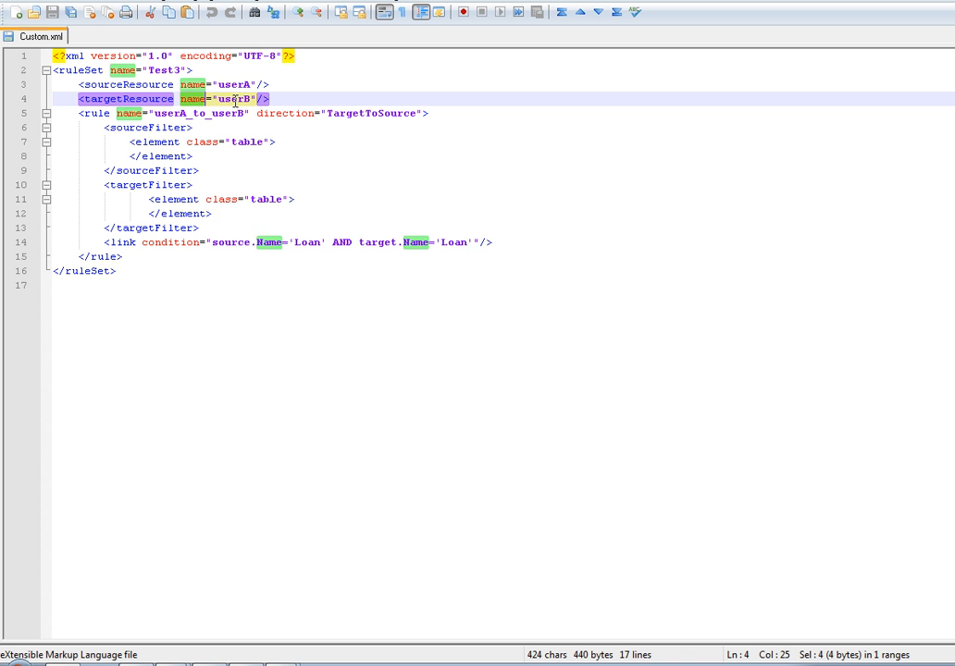
pyautogui.click(235, 99)
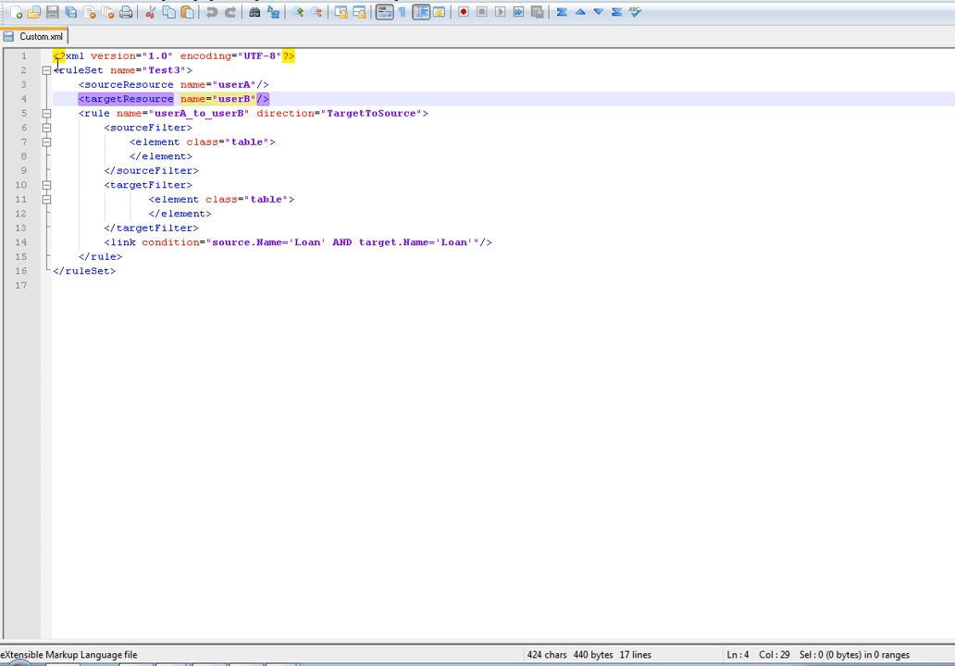
pyautogui.moveTo(60, 70); pyautogui.dragTo(106, 70)
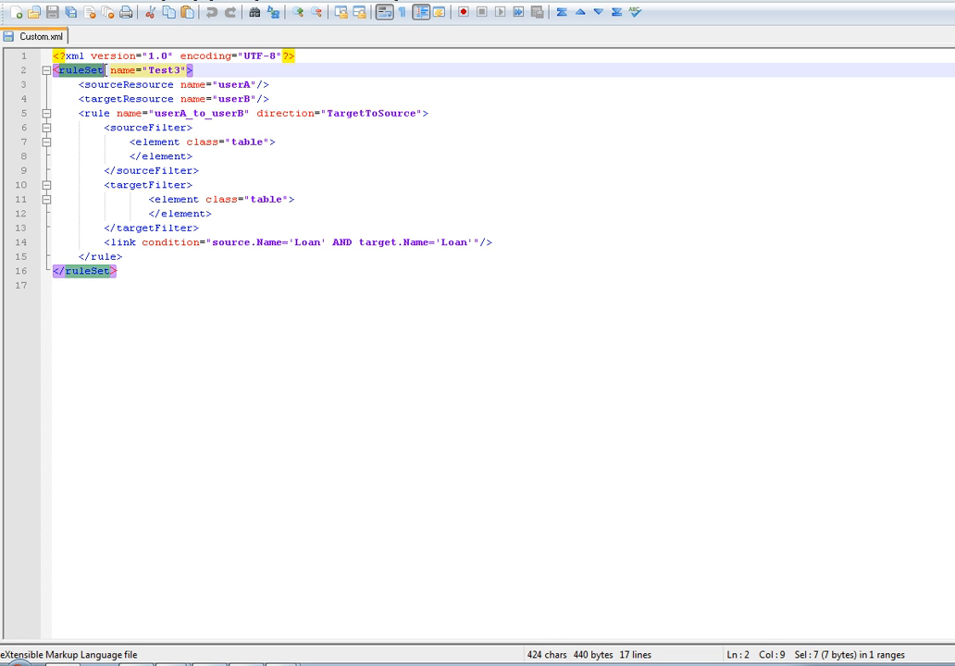
# Examine the rule element's name and direction, along with its source and target filters.
pyautogui.moveTo(84, 113); pyautogui.dragTo(110, 115)
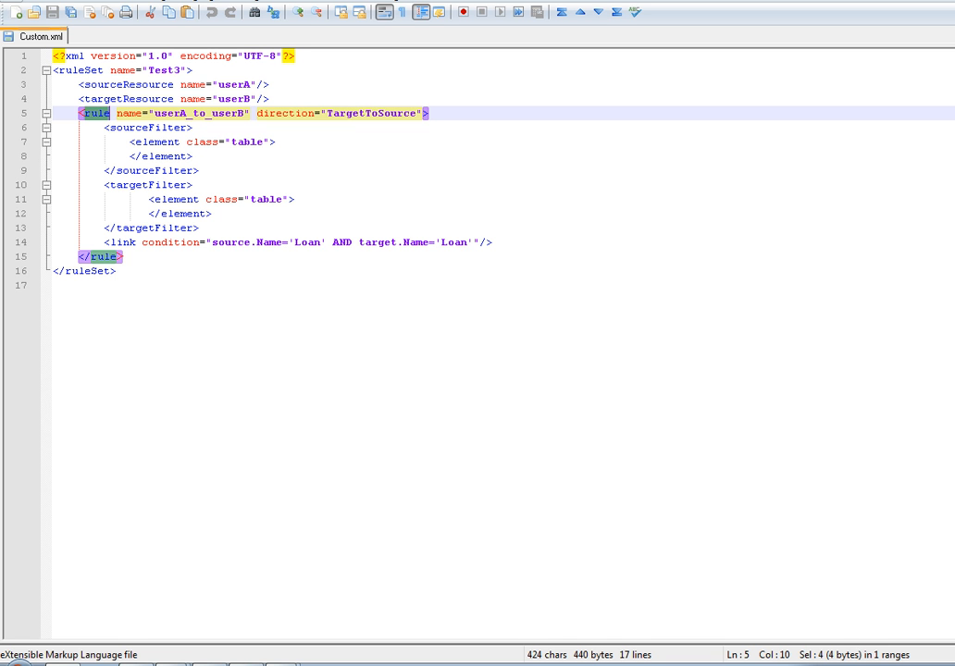
pyautogui.click(100, 115)
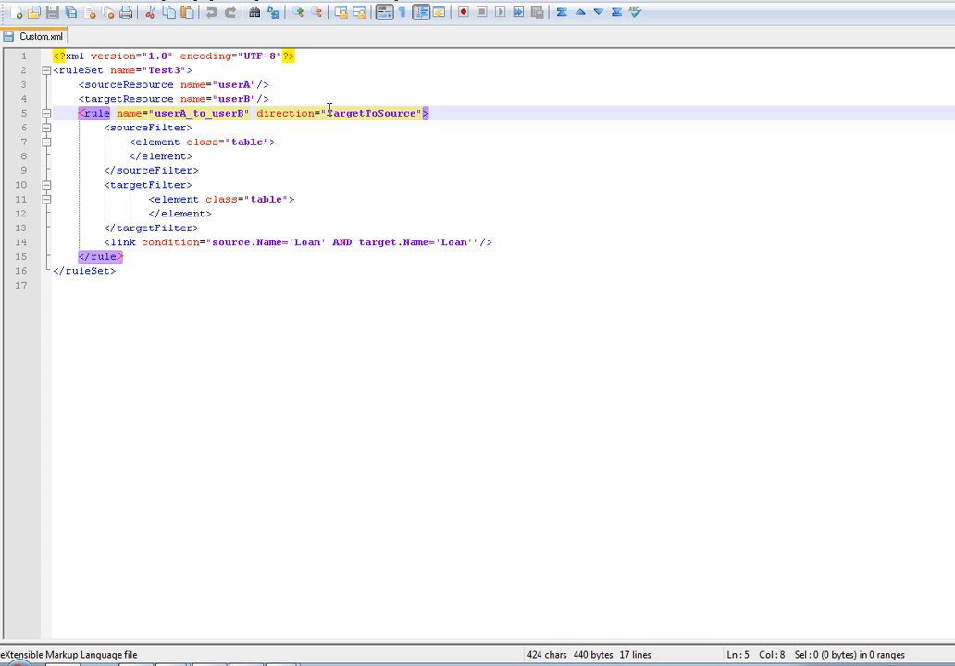
pyautogui.click(281, 113)
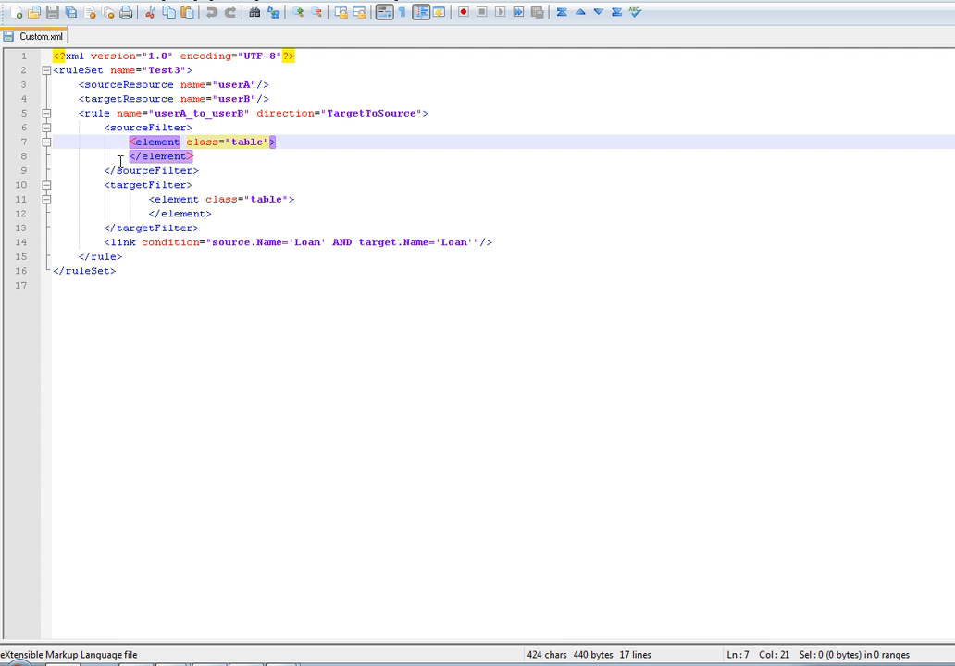
pyautogui.moveTo(124, 185); pyautogui.dragTo(181, 186)
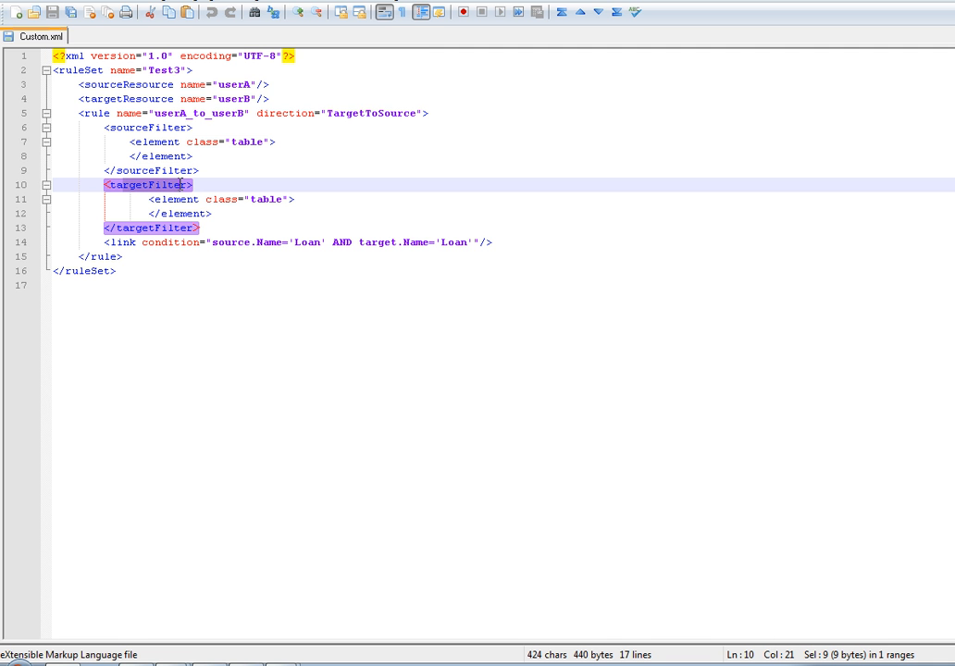
pyautogui.moveTo(136, 129); pyautogui.dragTo(172, 134)
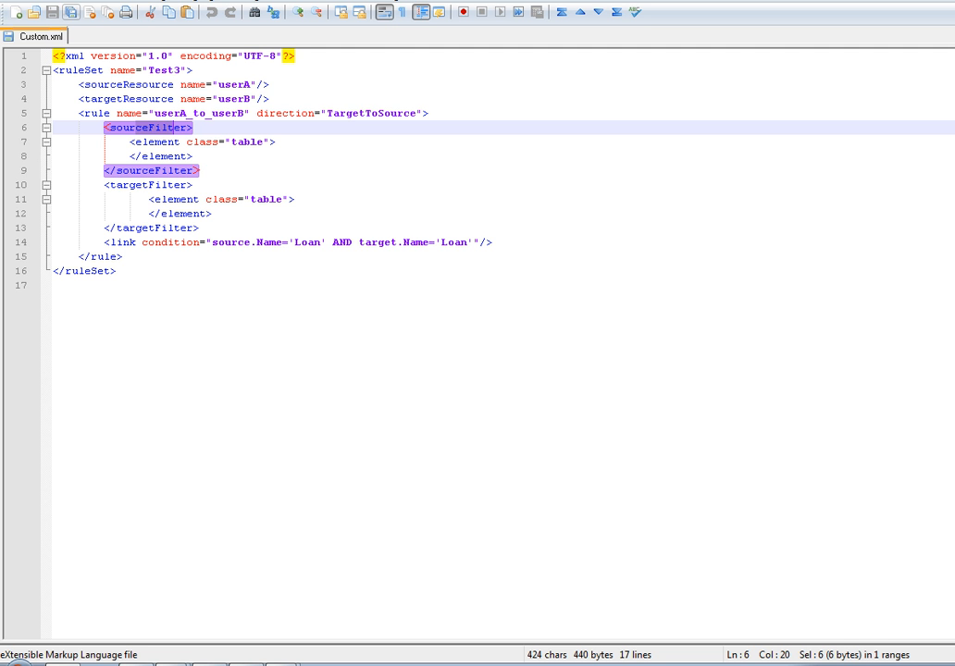
# Examine the link element's condition that matches the source and target table names.
pyautogui.click(116, 242)
pyautogui.moveTo(116, 234); pyautogui.dragTo(116, 239)
pyautogui.doubleClick(114, 239)
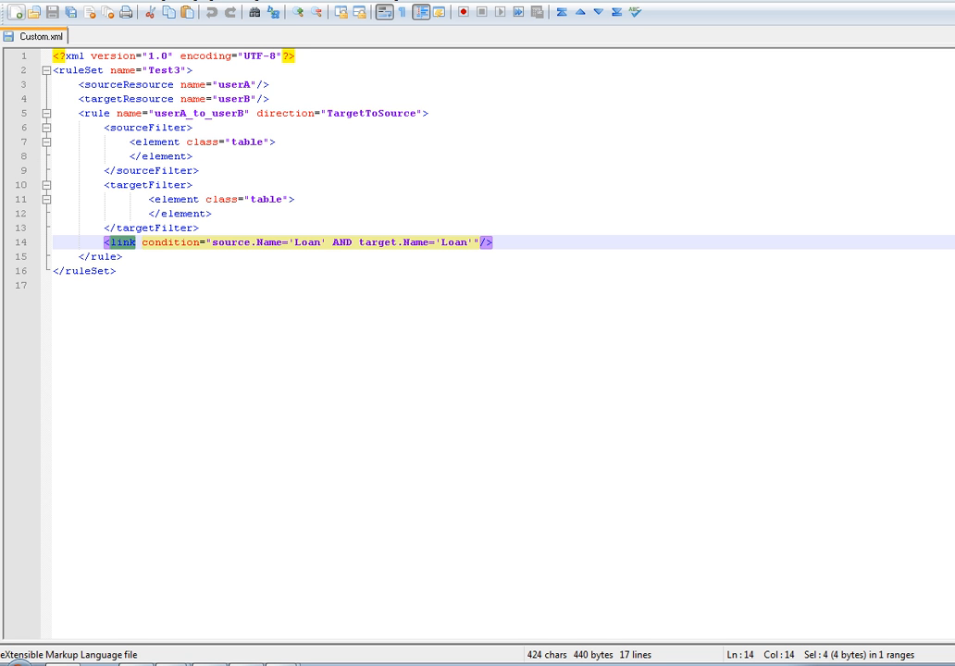
pyautogui.moveTo(142, 241); pyautogui.dragTo(203, 245)
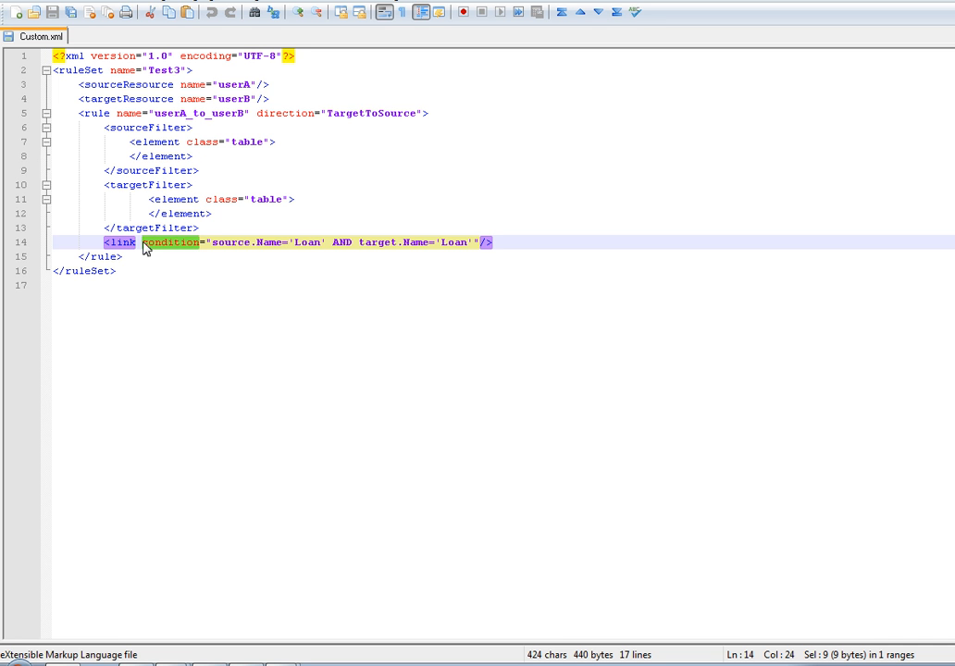
pyautogui.click(183, 241)
pyautogui.moveTo(214, 242); pyautogui.dragTo(470, 242)
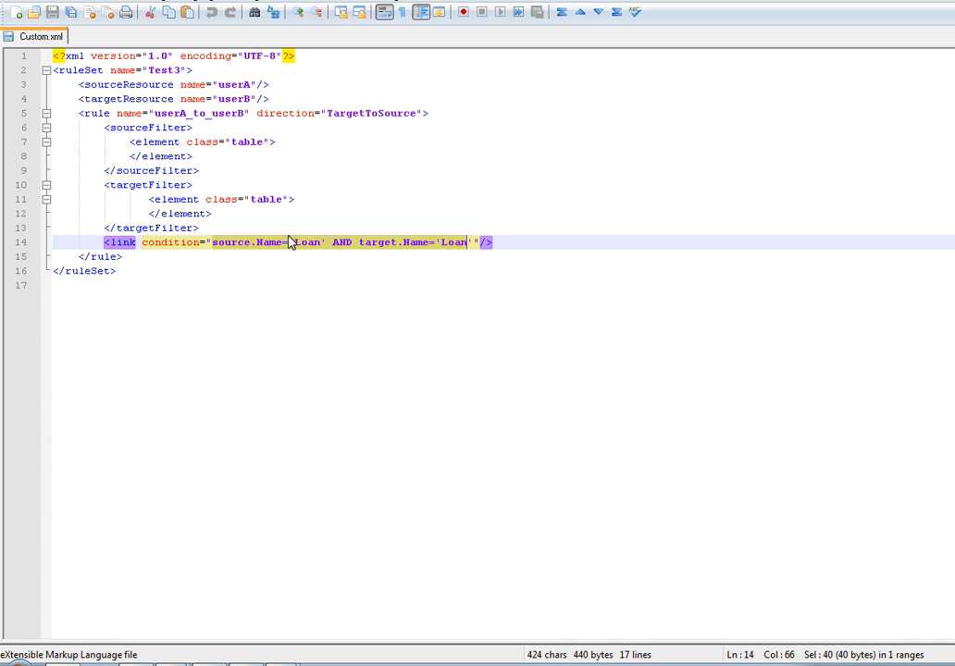
pyautogui.moveTo(293, 245); pyautogui.dragTo(468, 246)
pyautogui.click(361, 242)
pyautogui.click(442, 242)
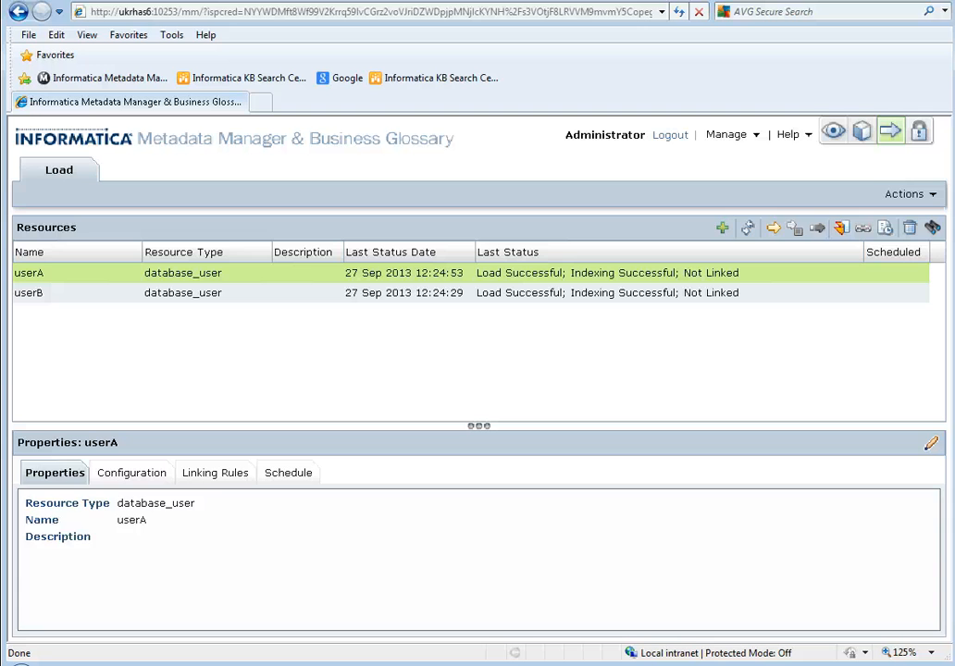
# In Metadata Manager, upload Custom.xml from the nested RBL sample folder on the desktop as userA's linking rules file and save the resource.
pyautogui.click(216, 473)
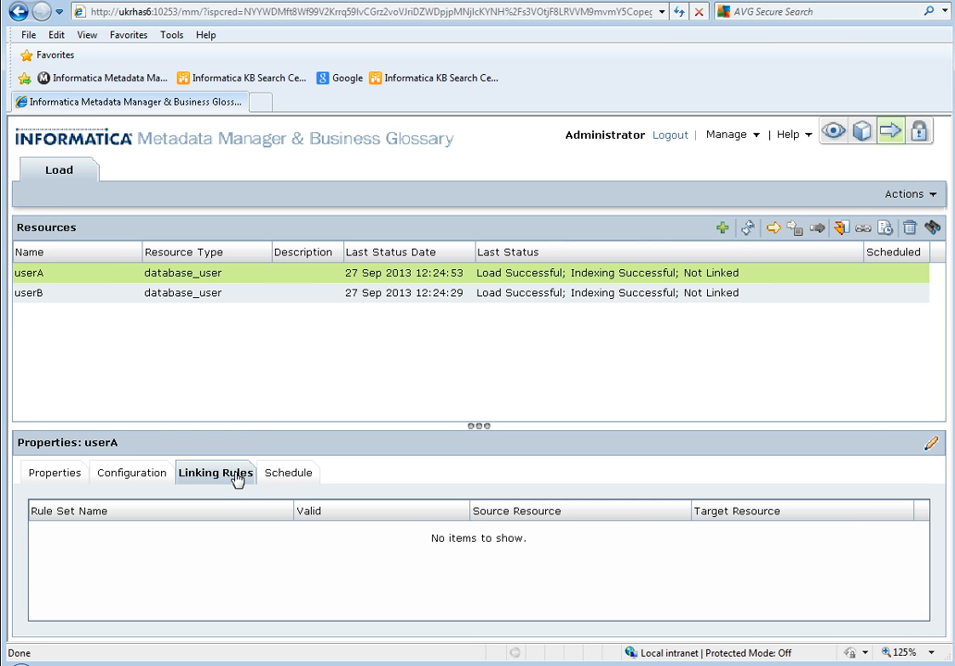
pyautogui.click(932, 447)
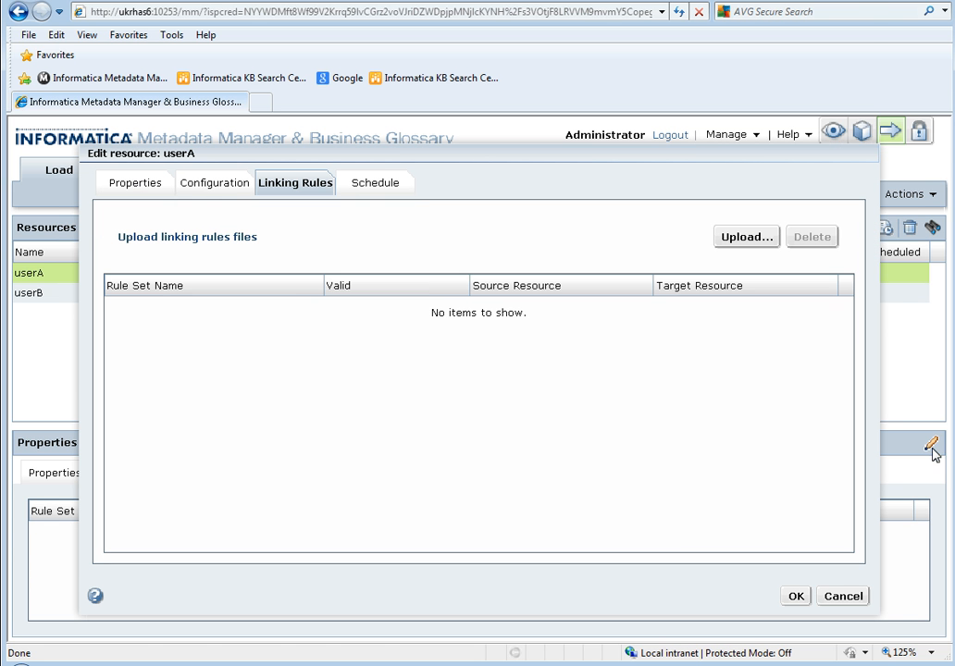
pyautogui.click(744, 239)
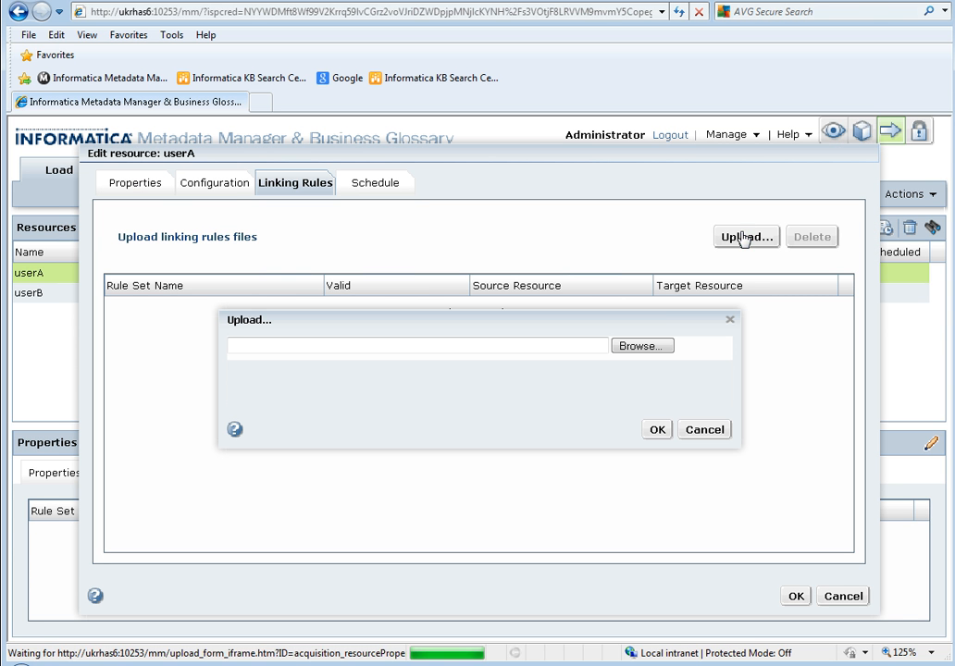
pyautogui.click(638, 346)
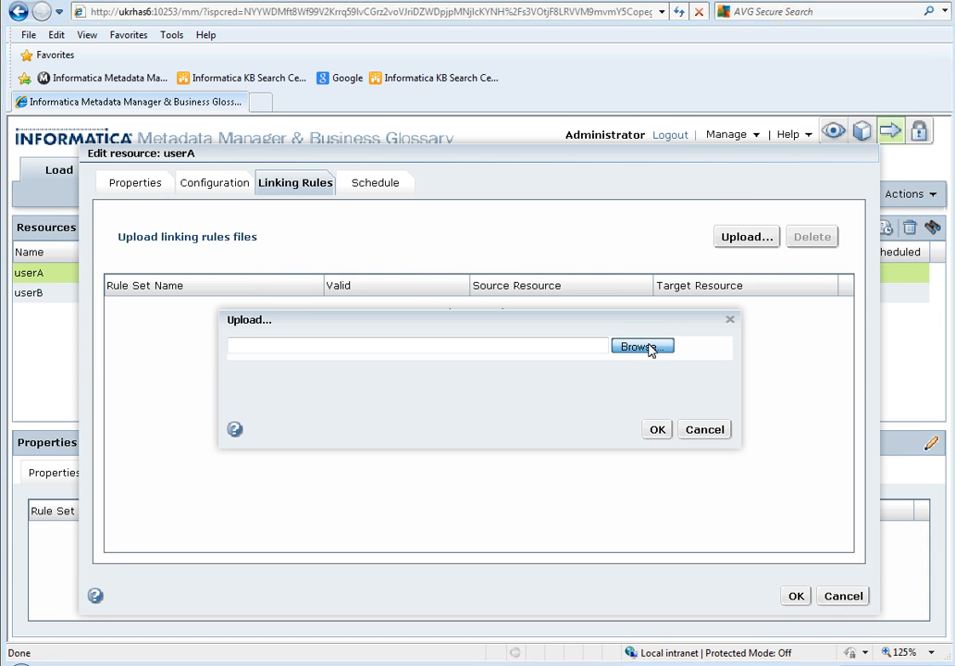
pyautogui.click(92, 88)
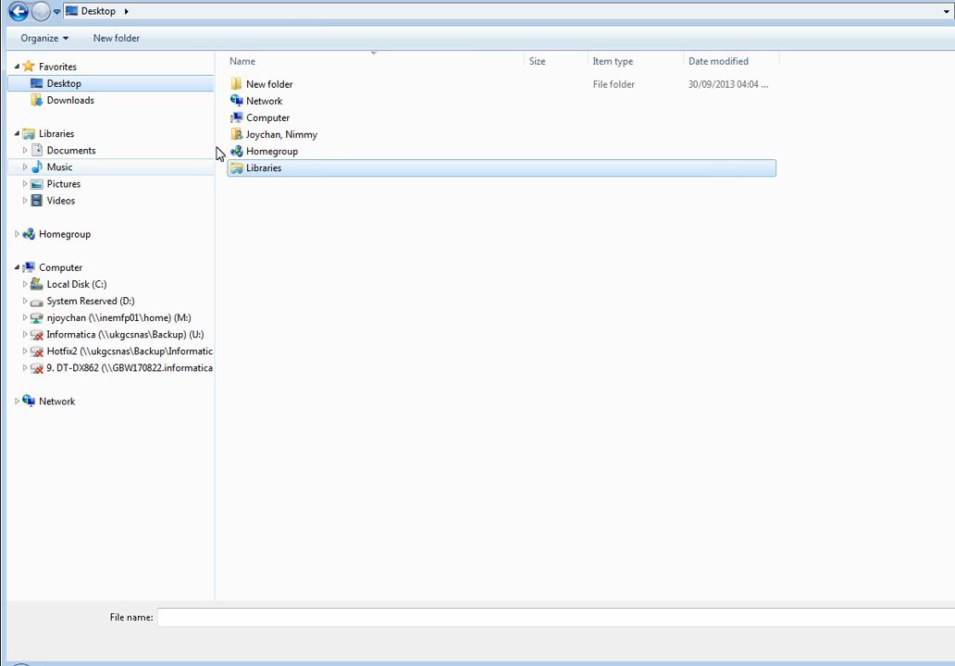
pyautogui.doubleClick(290, 88)
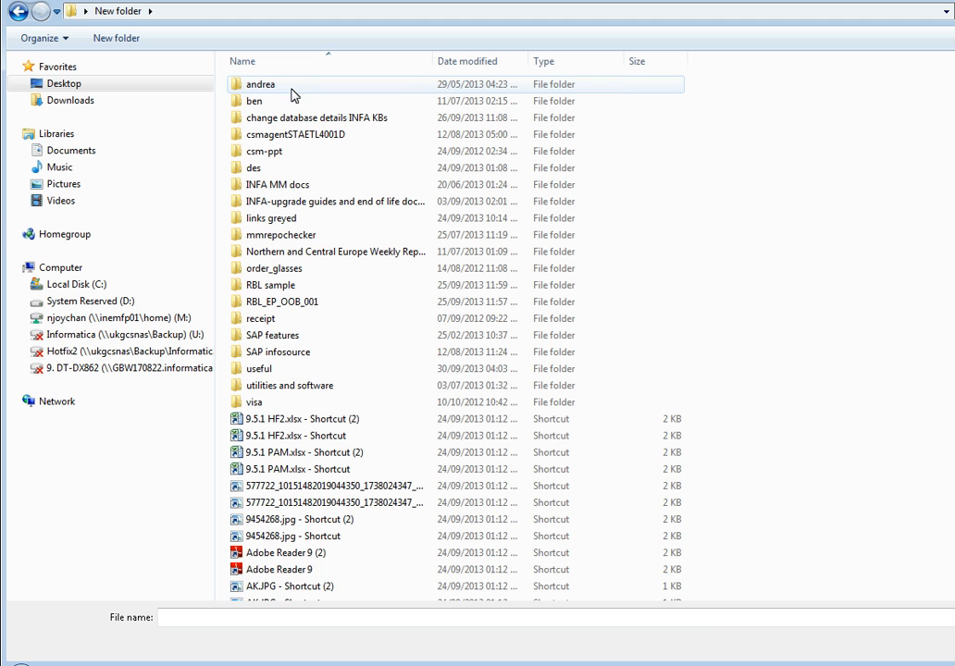
pyautogui.doubleClick(261, 286)
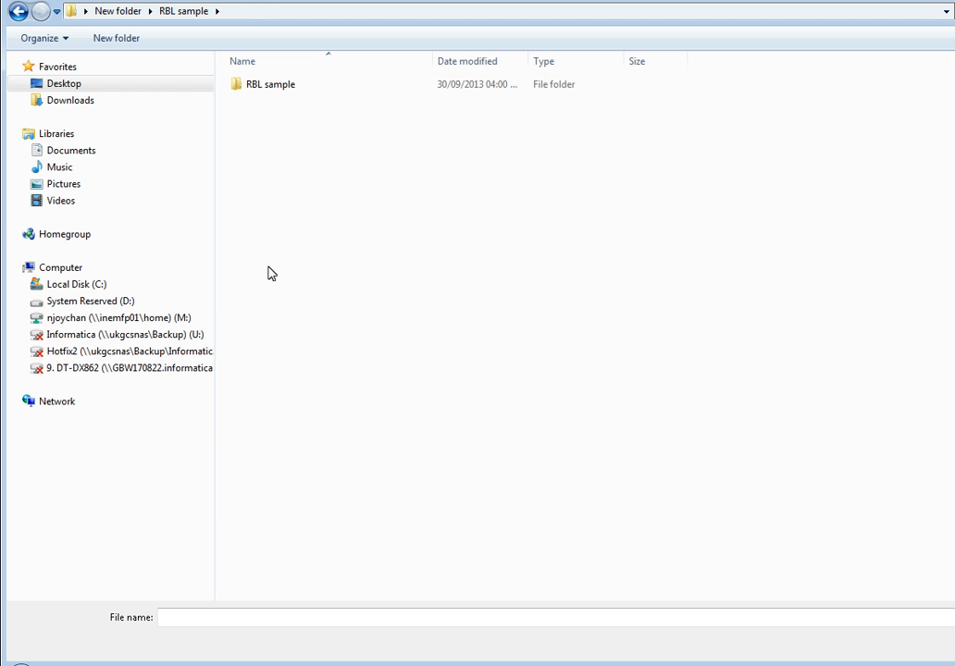
pyautogui.doubleClick(306, 87)
pyautogui.click(309, 87)
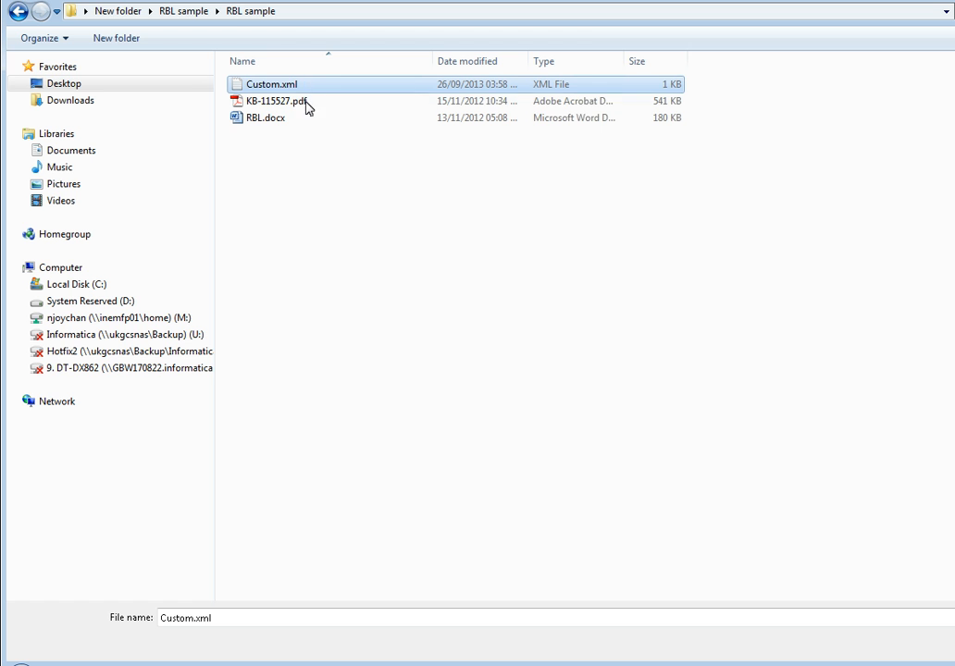
pyautogui.press('Return')
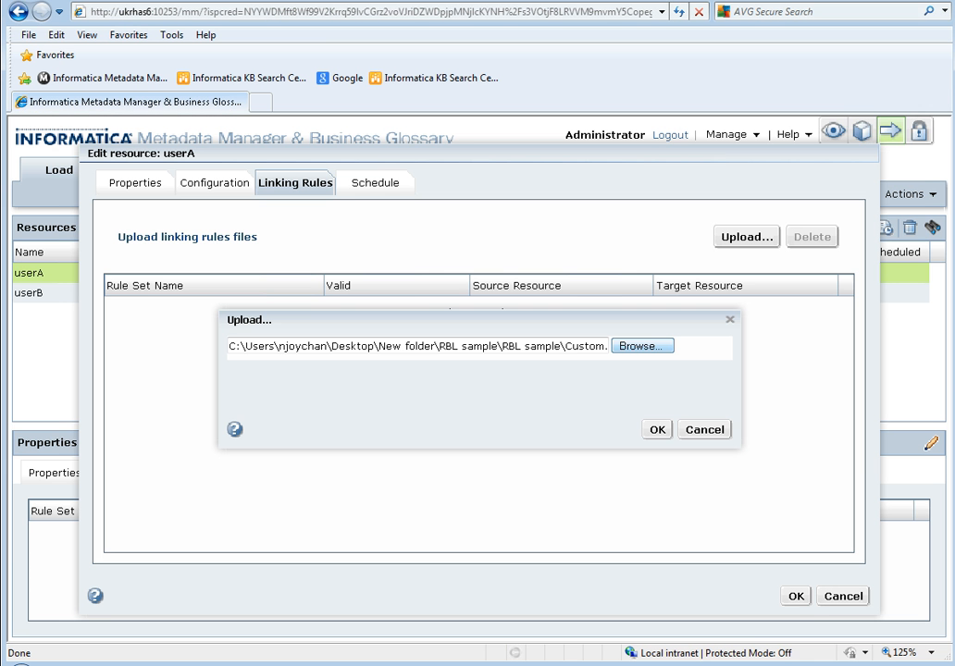
pyautogui.click(657, 431)
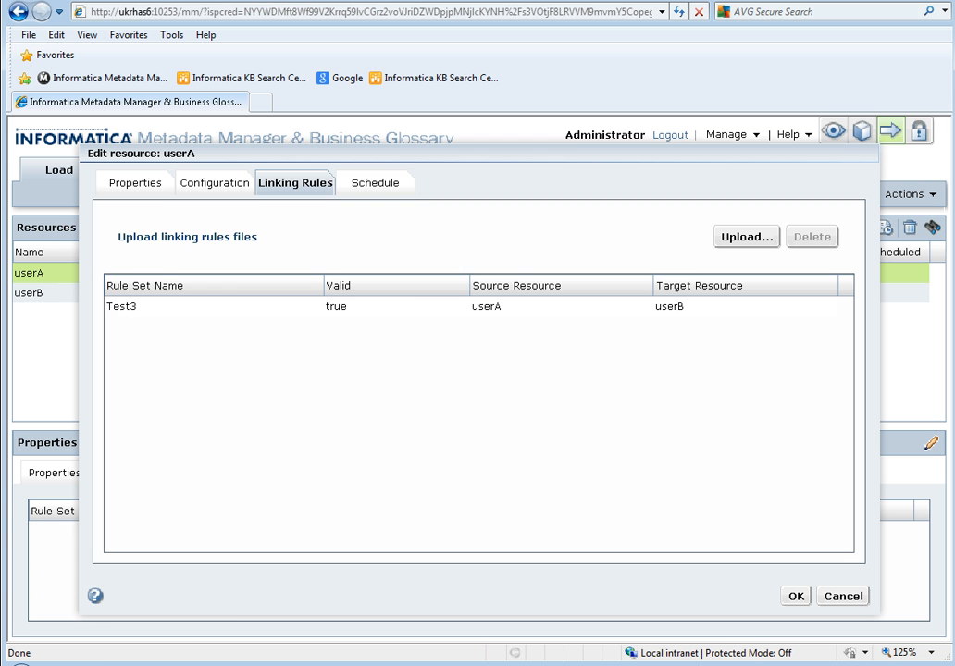
pyautogui.click(795, 595)
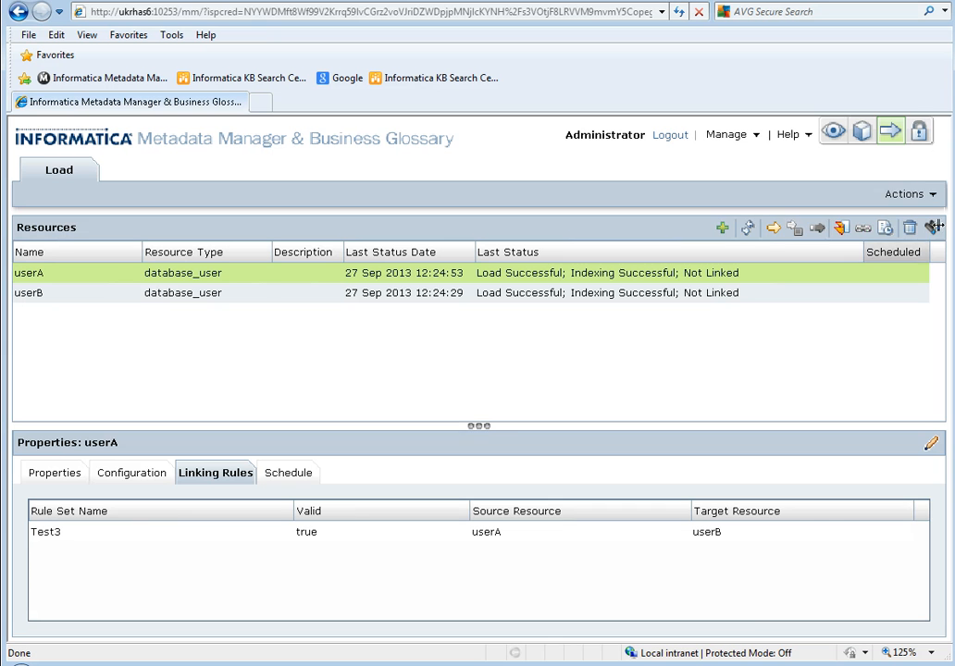
# Create the links for userA through Resource Link Administration and close the dialog.
pyautogui.click(909, 195)
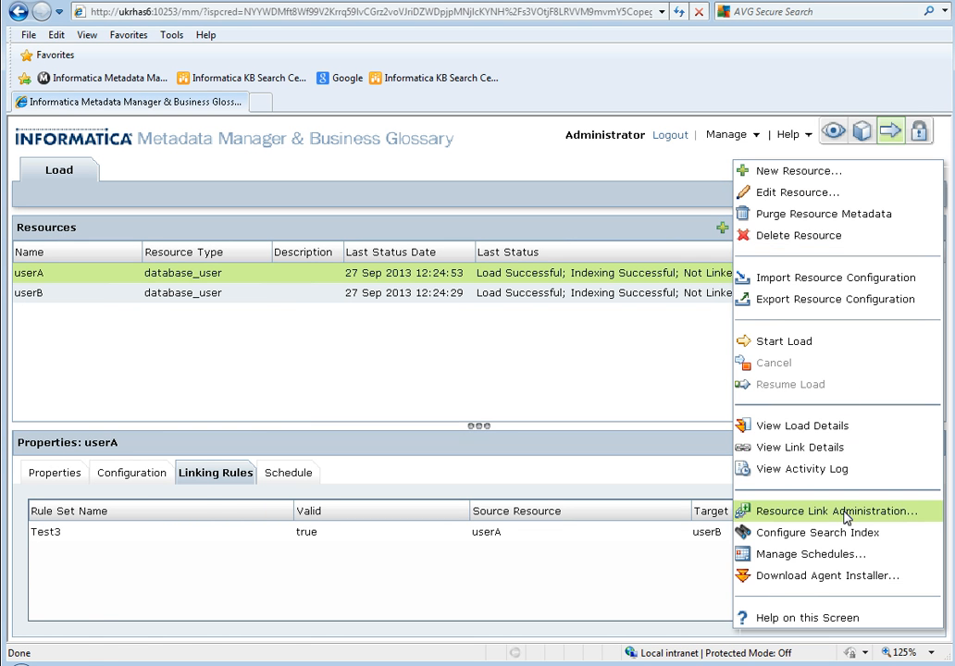
pyautogui.click(844, 517)
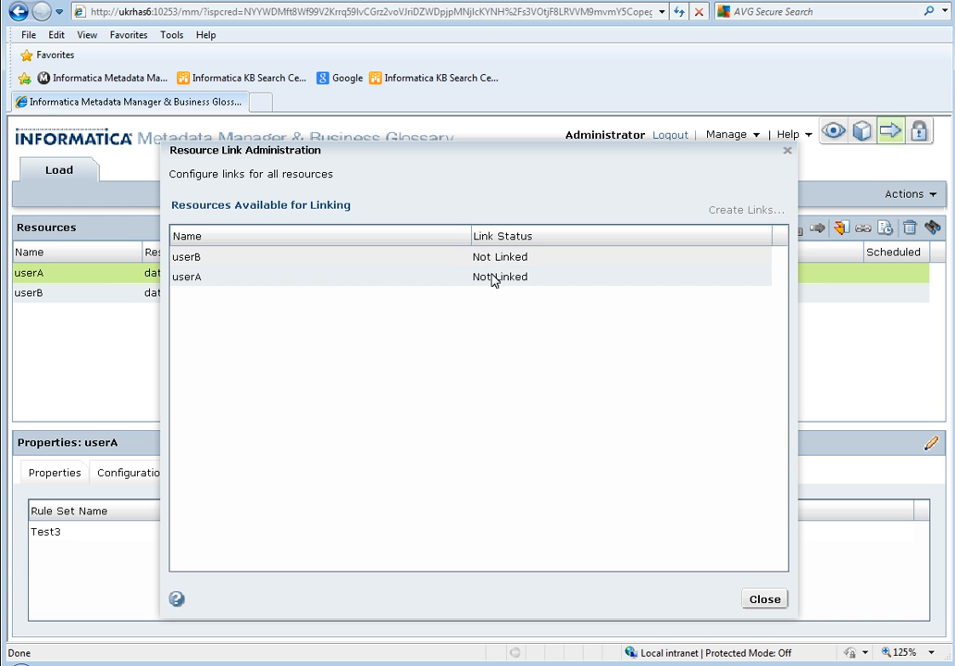
pyautogui.click(493, 279)
pyautogui.click(754, 215)
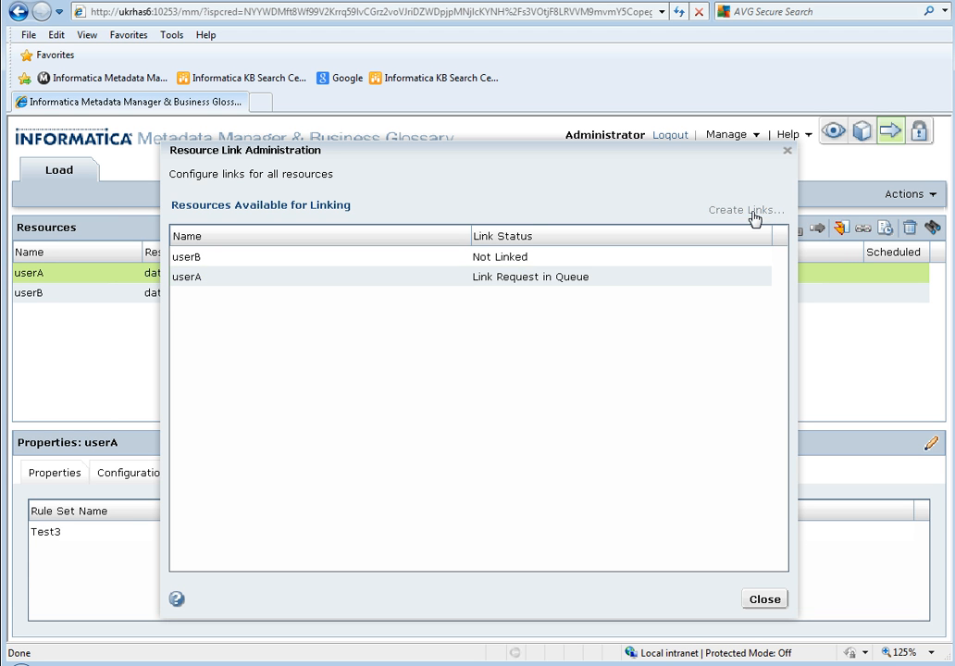
pyautogui.click(765, 600)
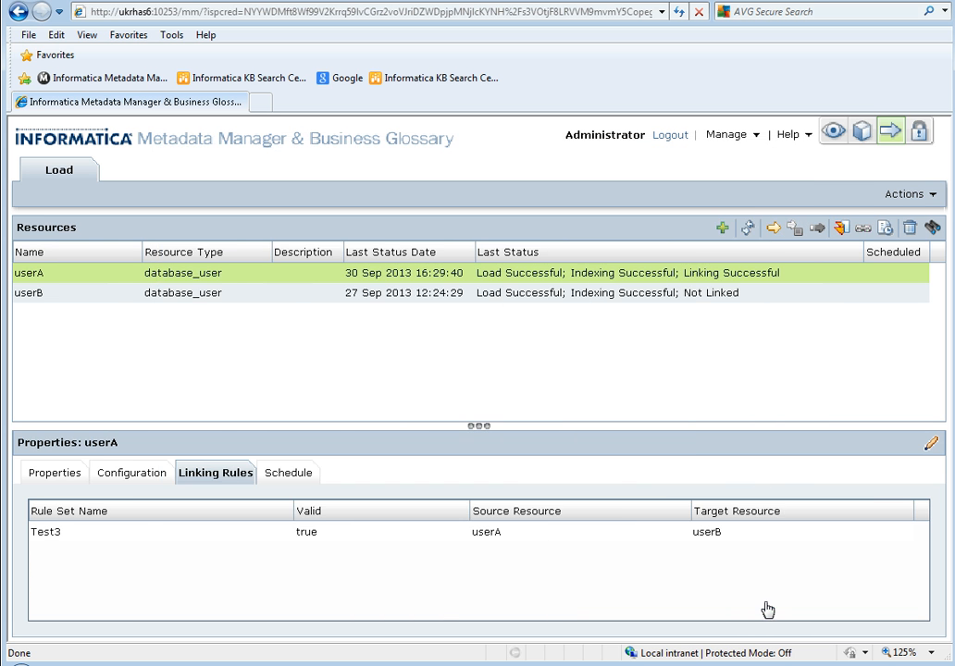
# Browse the catalog to userA's Loan table, follow its related catalog object, and review that table's properties.
pyautogui.click(831, 134)
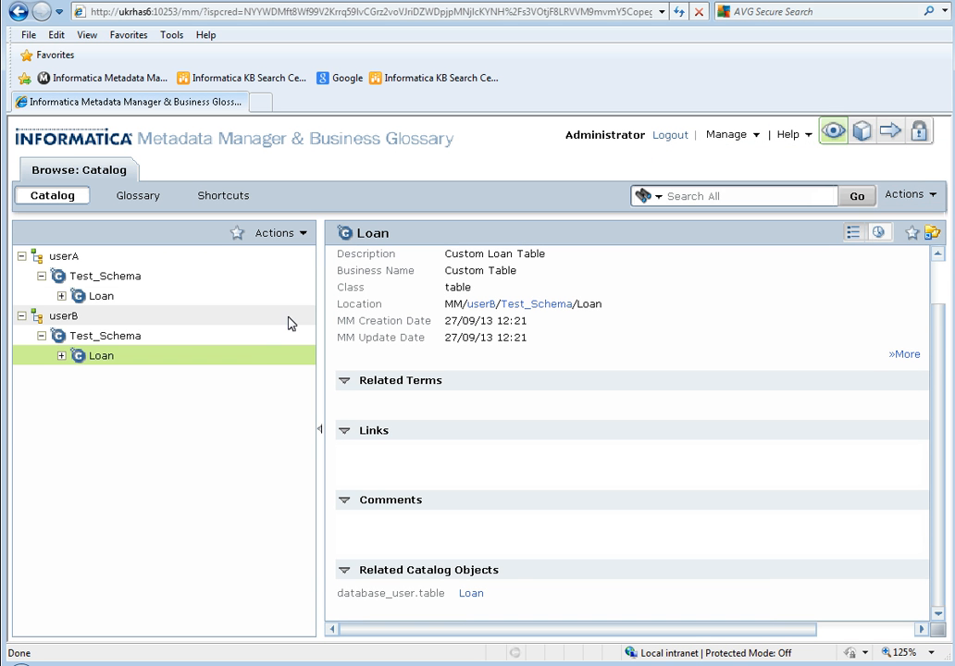
pyautogui.click(119, 297)
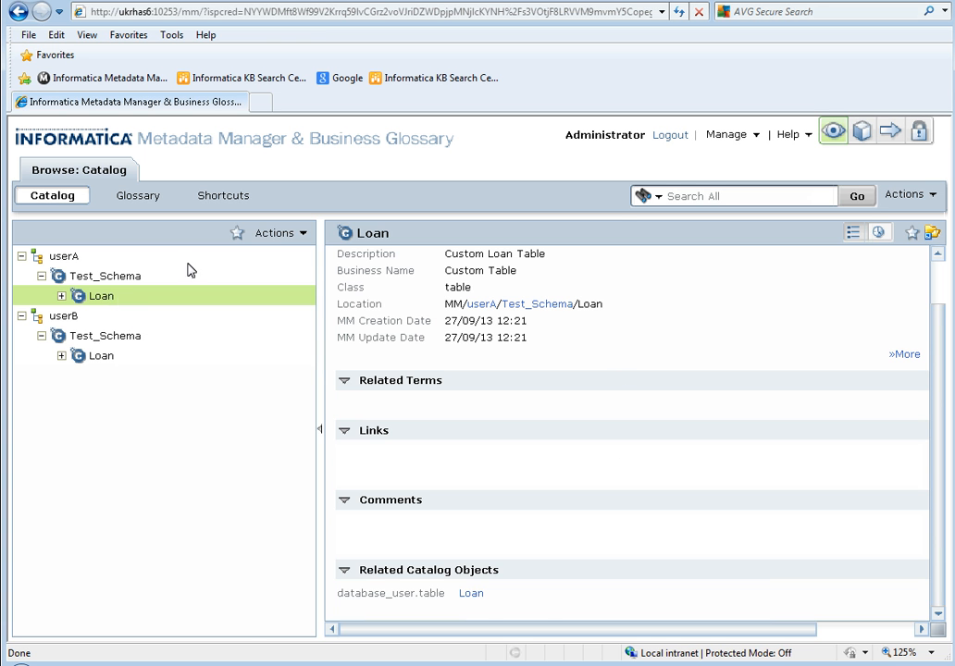
pyautogui.click(471, 595)
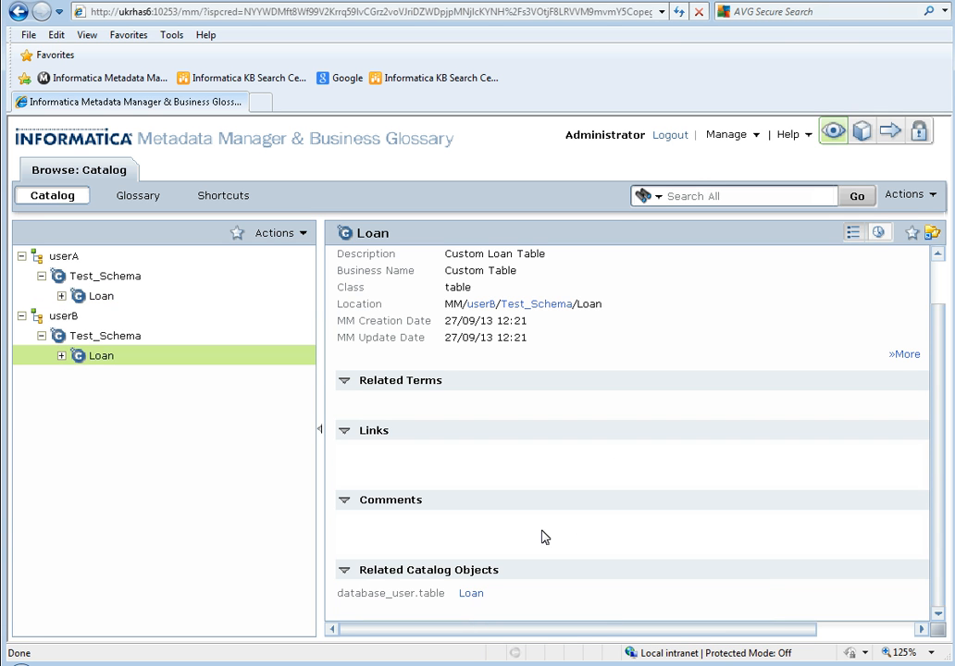
pyautogui.moveTo(936, 441); pyautogui.dragTo(951, 357)
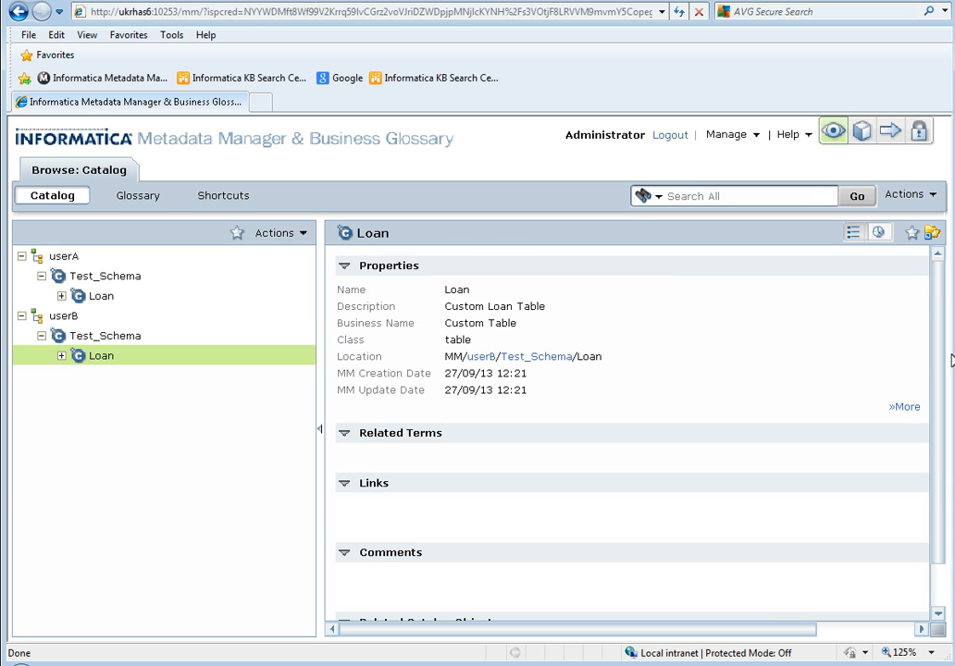